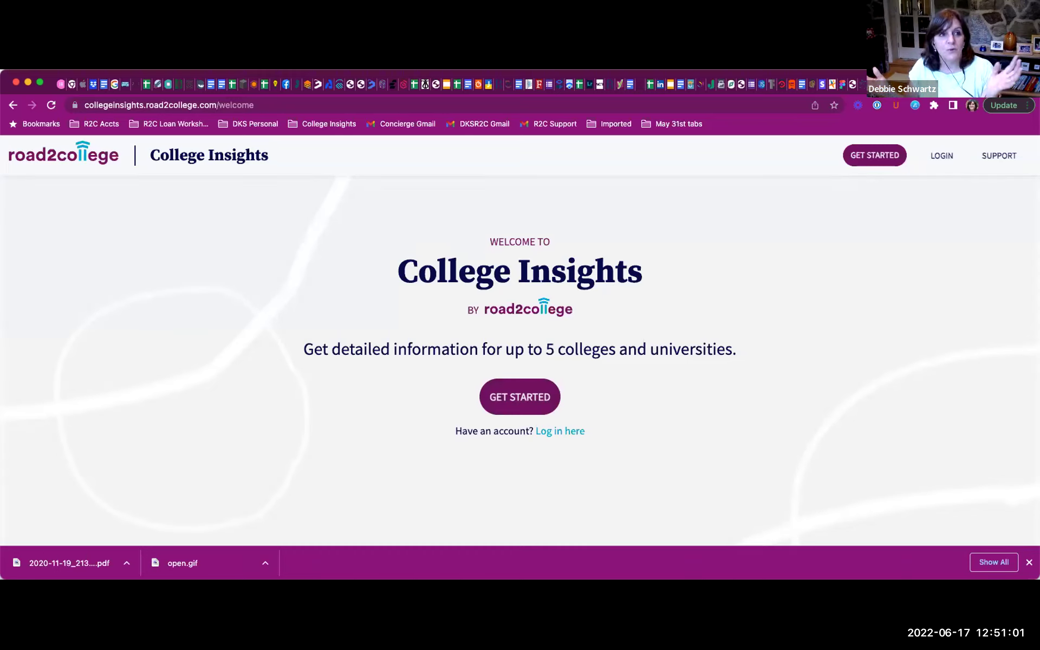
Log in to College Insights using the saved e-mail address and password of the College Insights Live account.
click(571, 437)
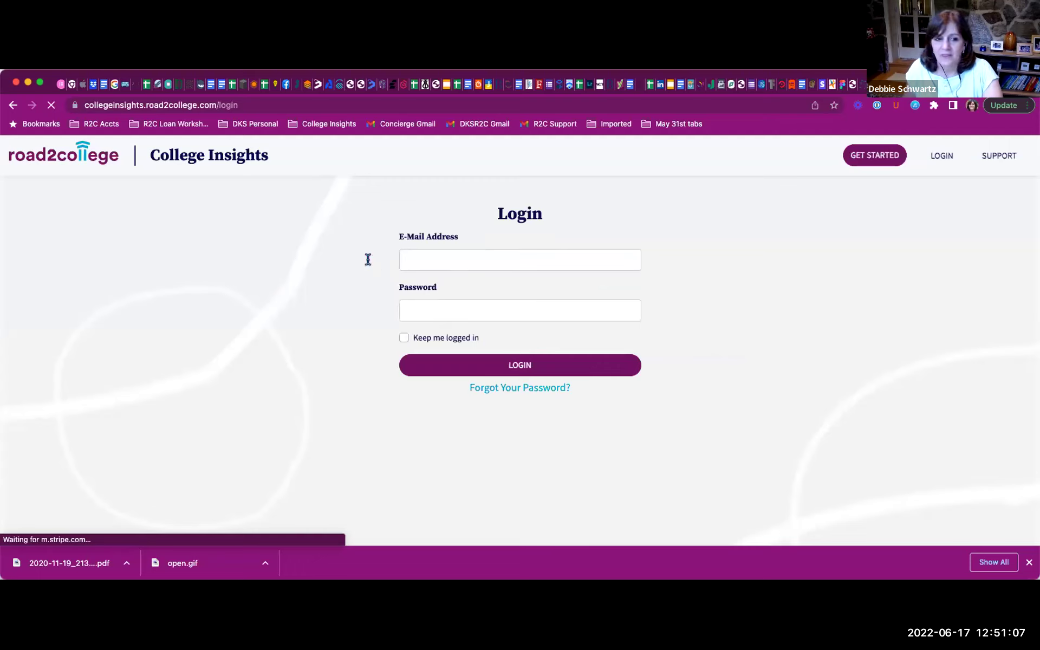
click(407, 259)
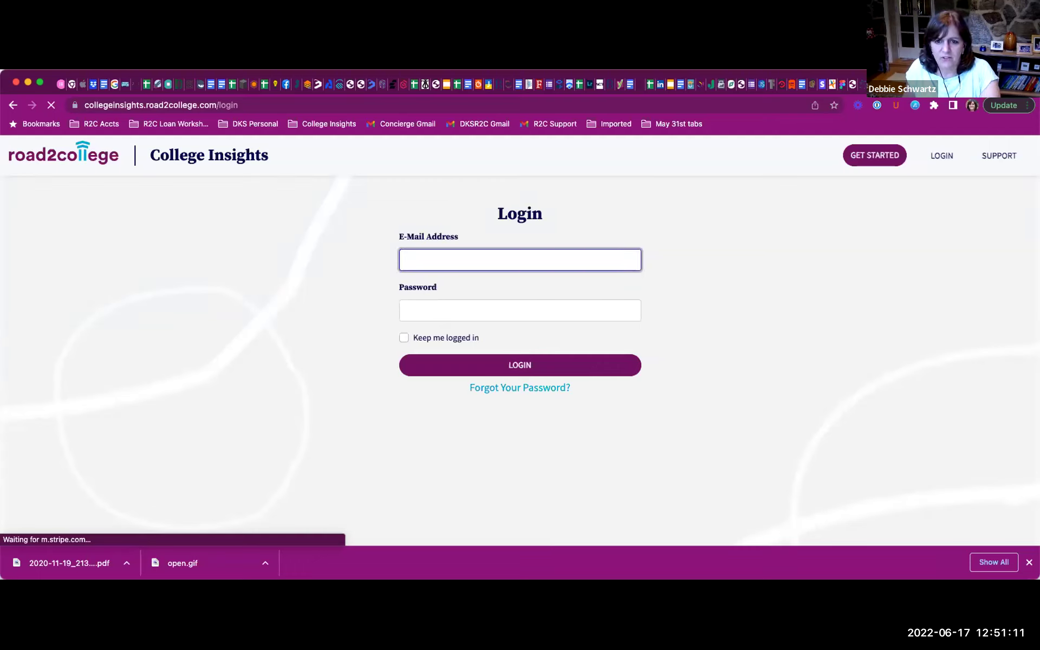
key(Down)
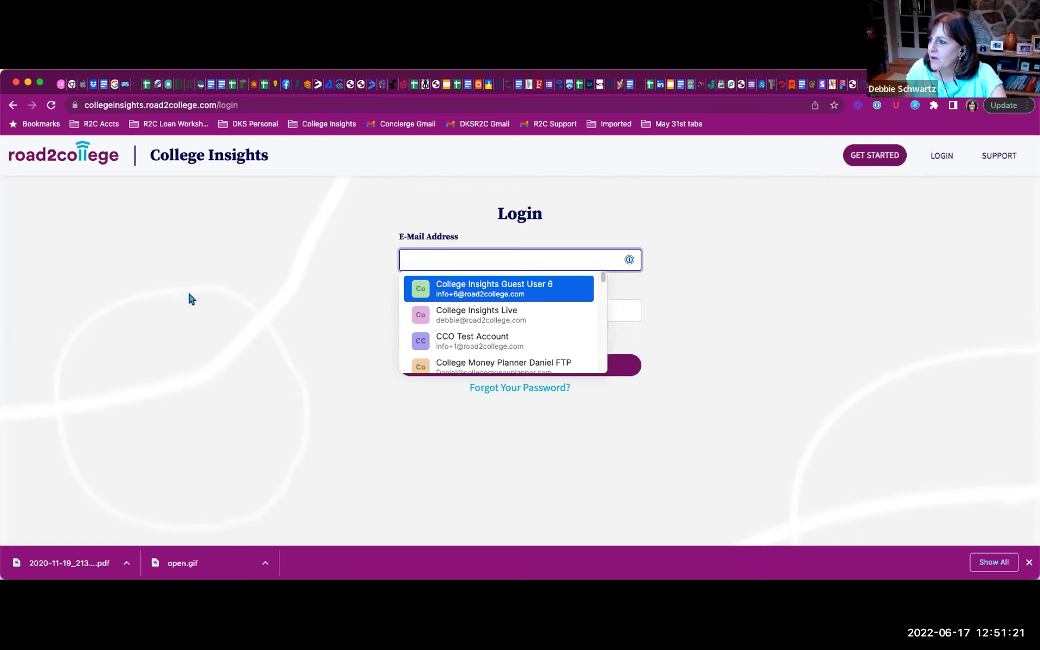
click(548, 319)
click(553, 365)
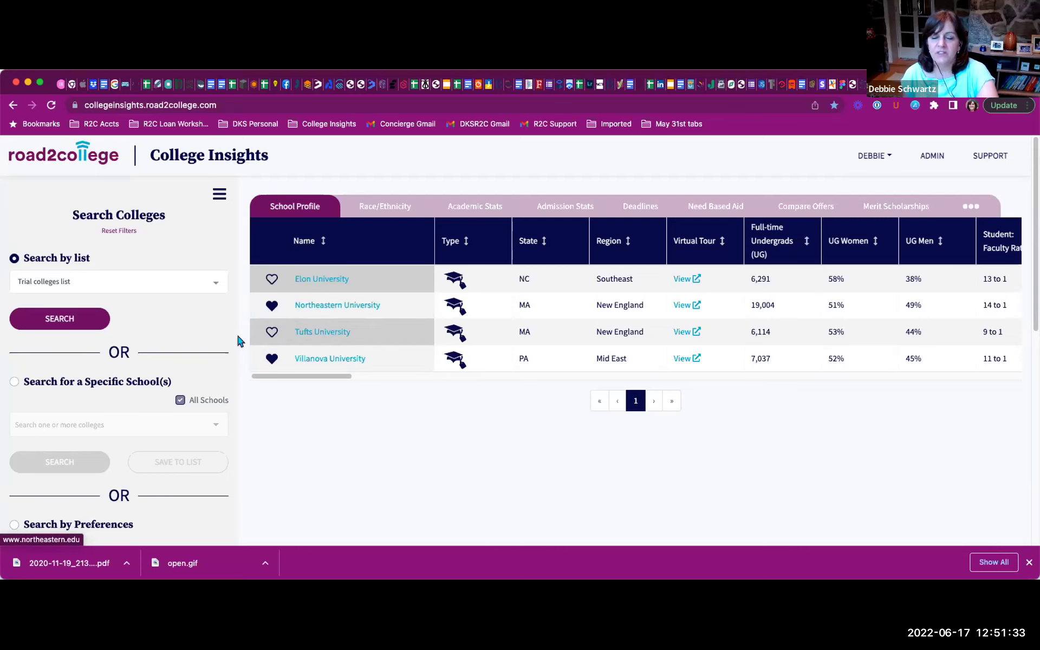
Search for specific schools with All Schools included and look through the resulting college table.
scroll(130, 389, down, 1)
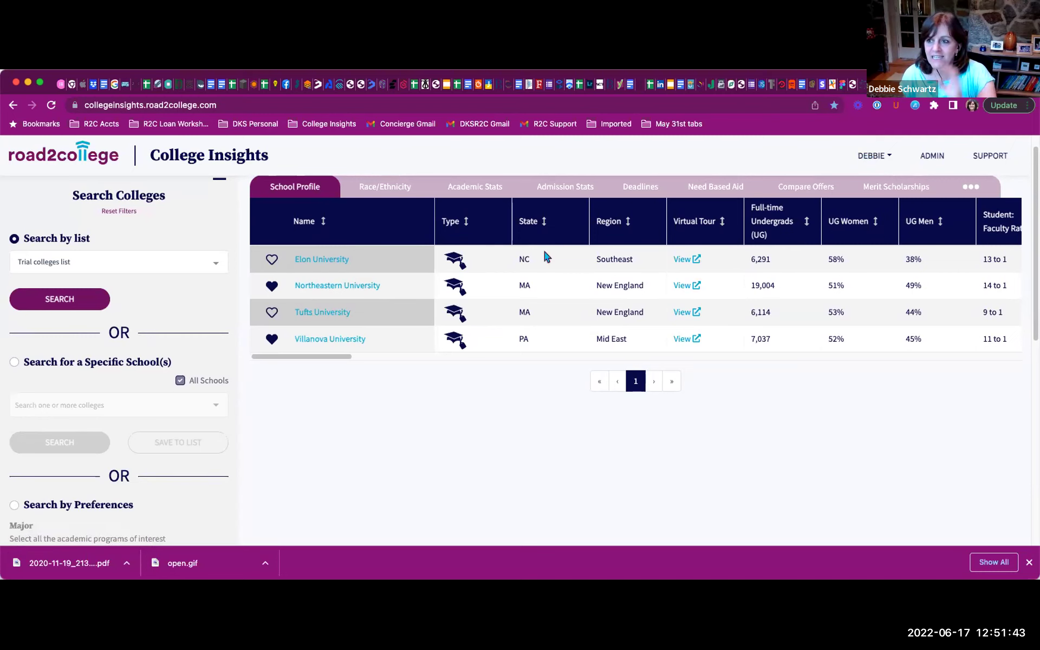
click(14, 367)
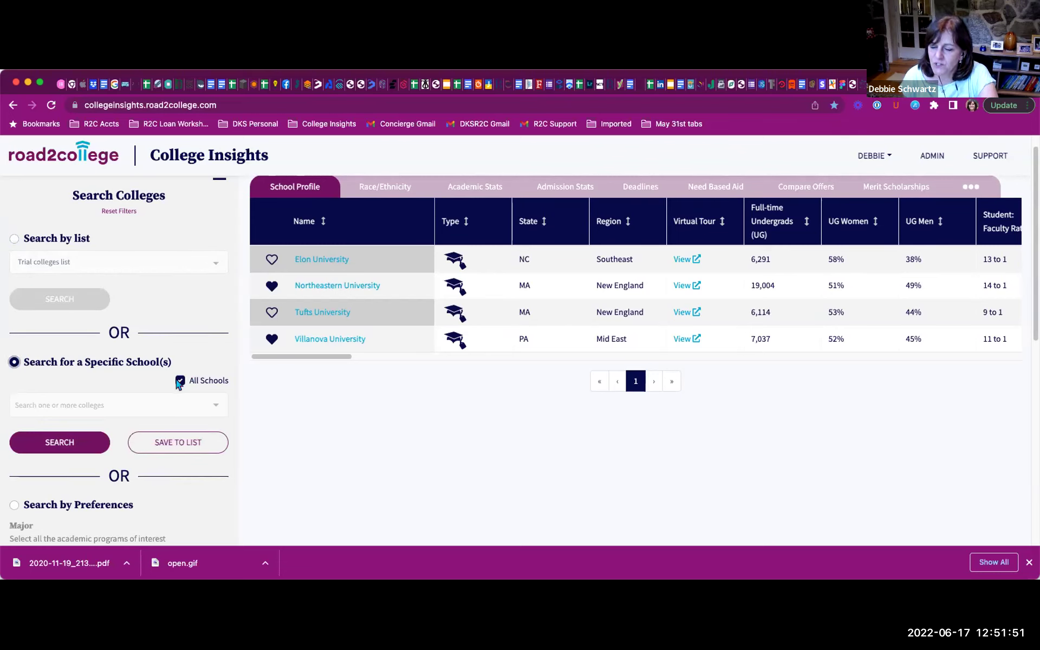
click(68, 444)
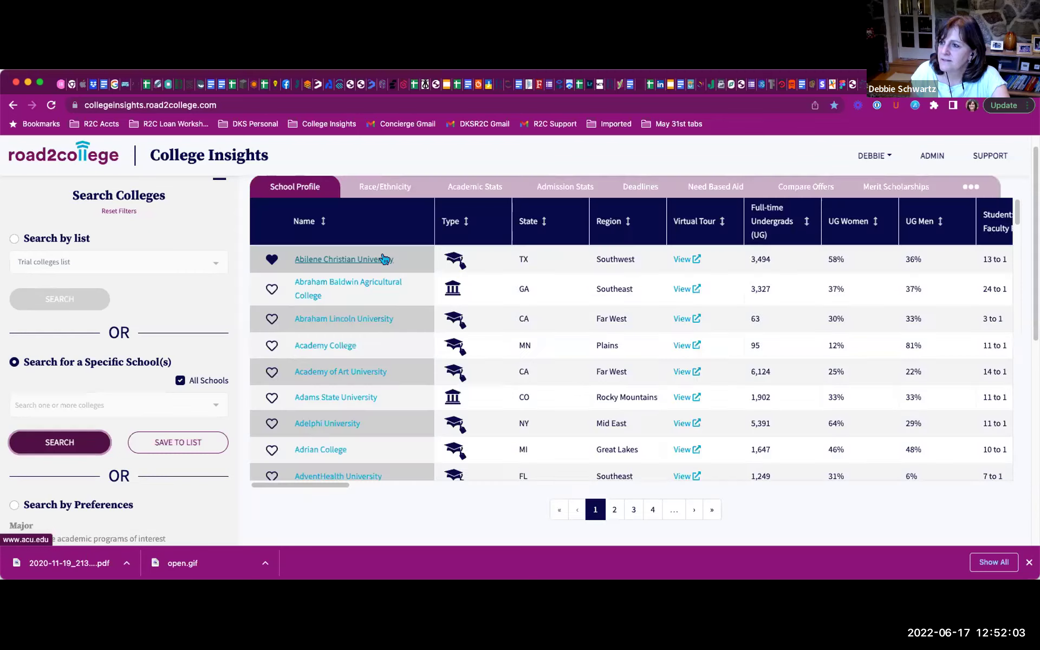
scroll(272, 401, down, 5)
scroll(272, 390, up, 5)
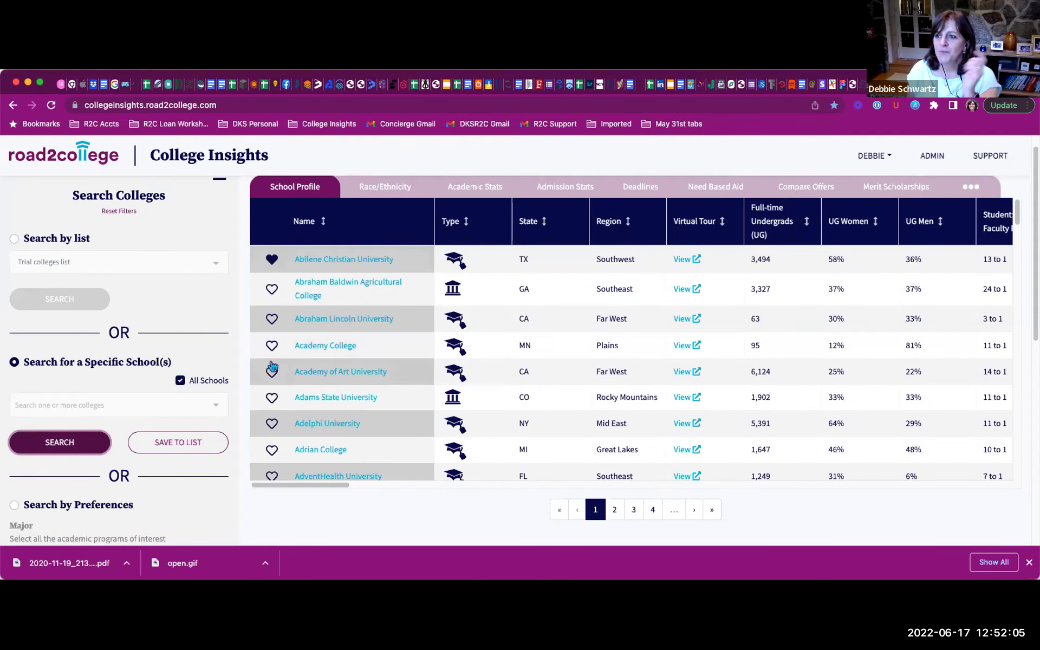
scroll(69, 271, down, 1)
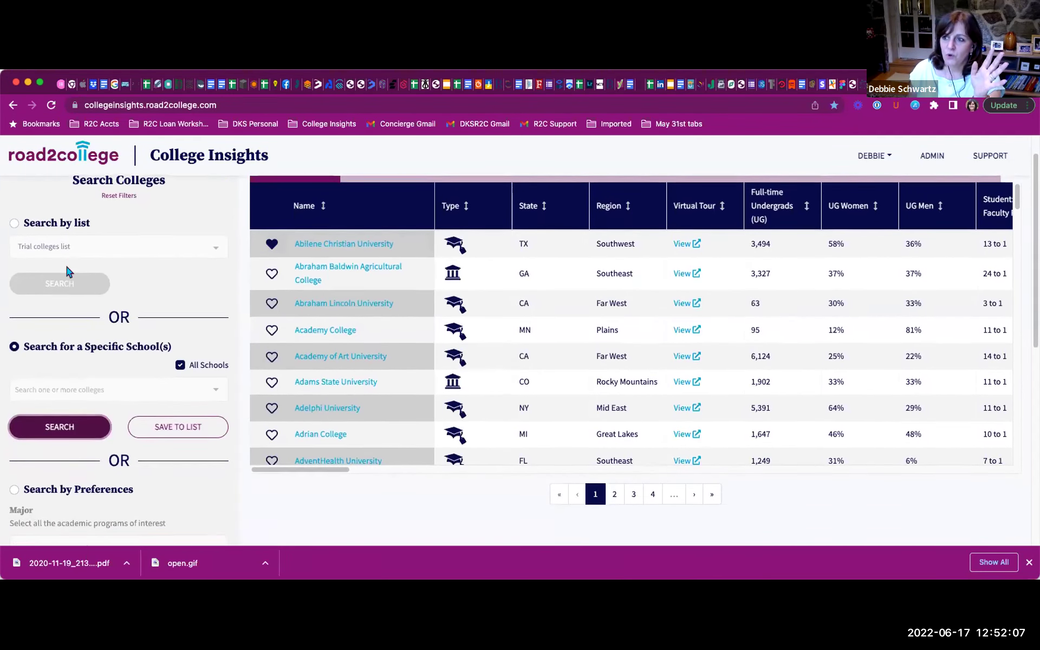
scroll(69, 271, down, 1)
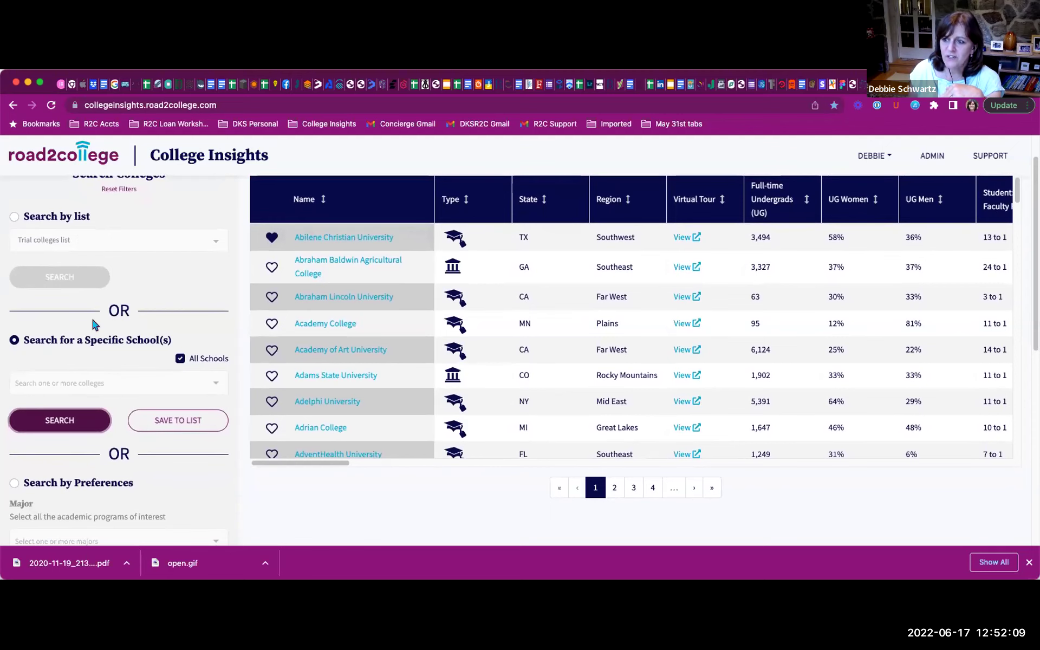
scroll(94, 324, up, 1)
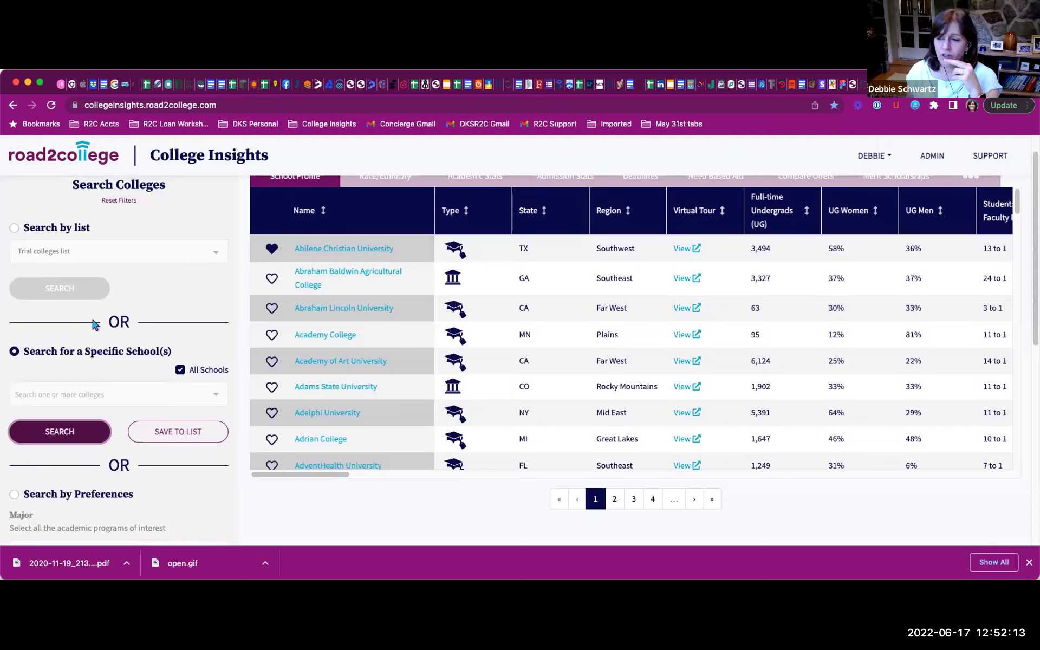
Switch to searching by list, run the search on the Favorites list and look through its colleges.
scroll(93, 324, down, 1)
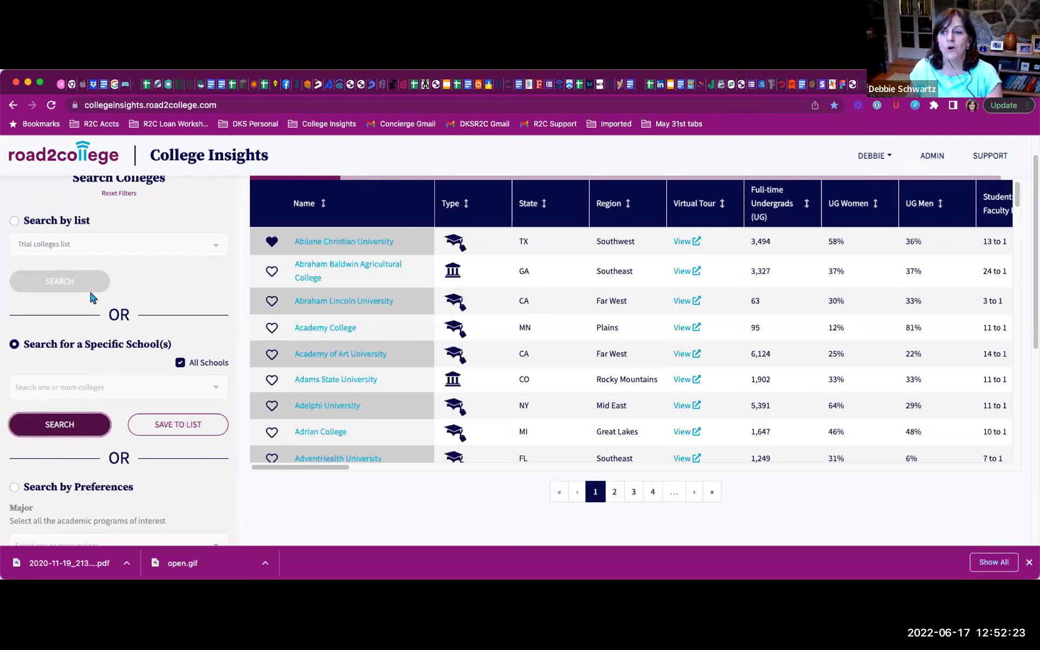
click(14, 221)
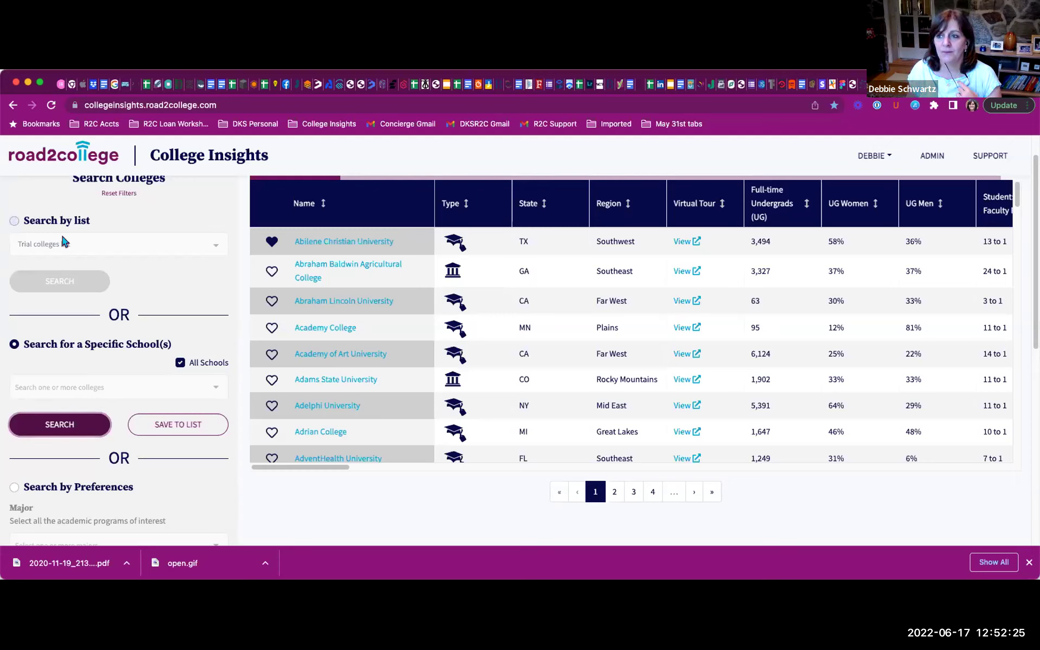
click(104, 248)
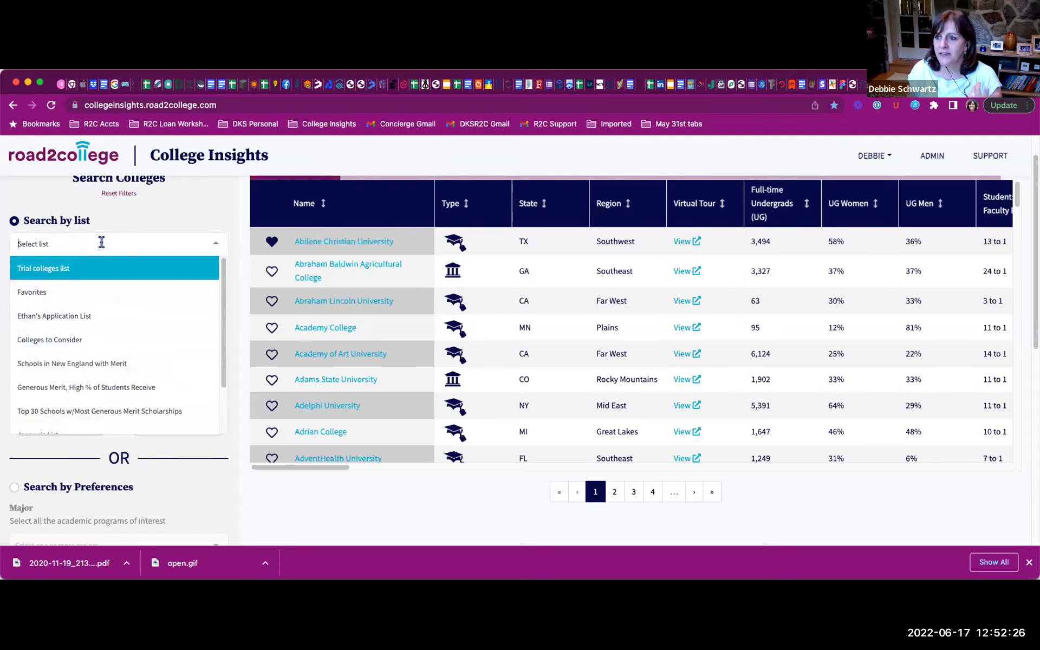
click(46, 293)
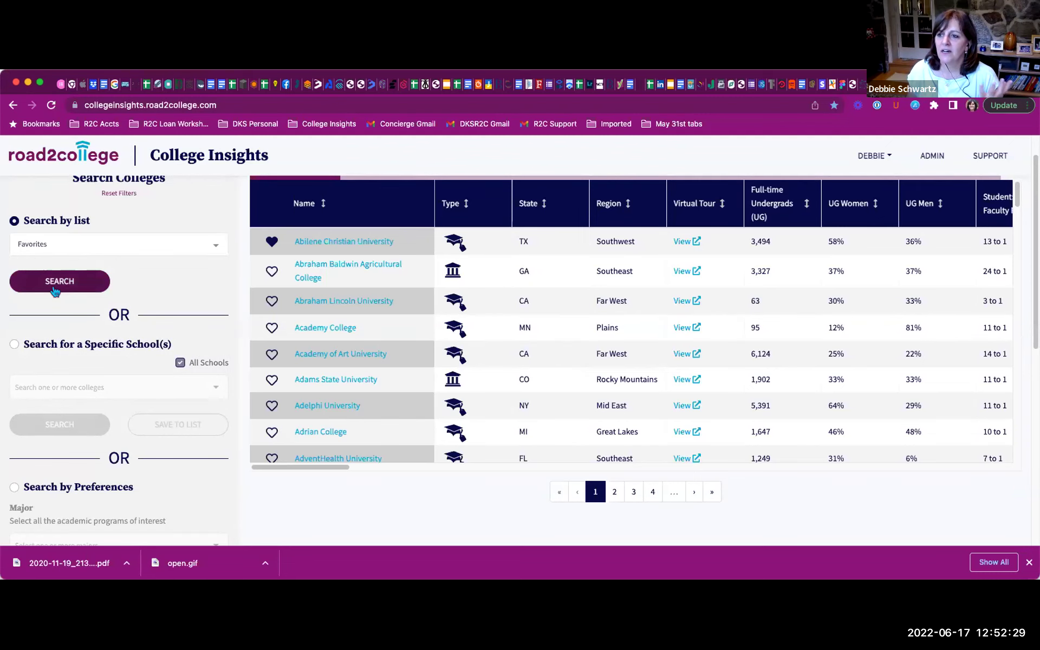
click(55, 291)
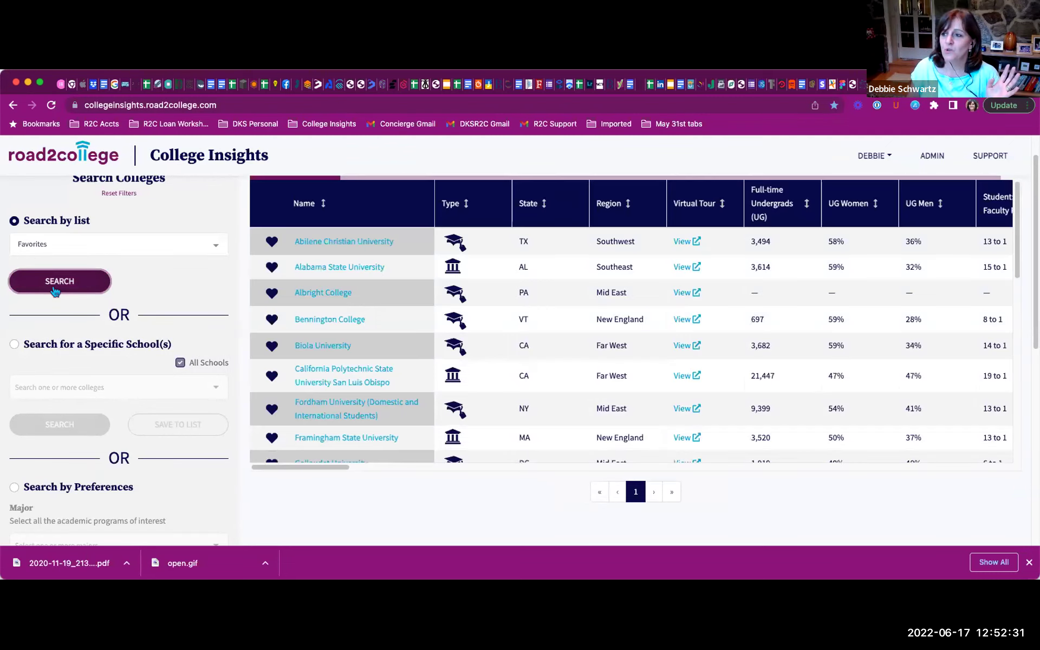
scroll(348, 433, down, 10)
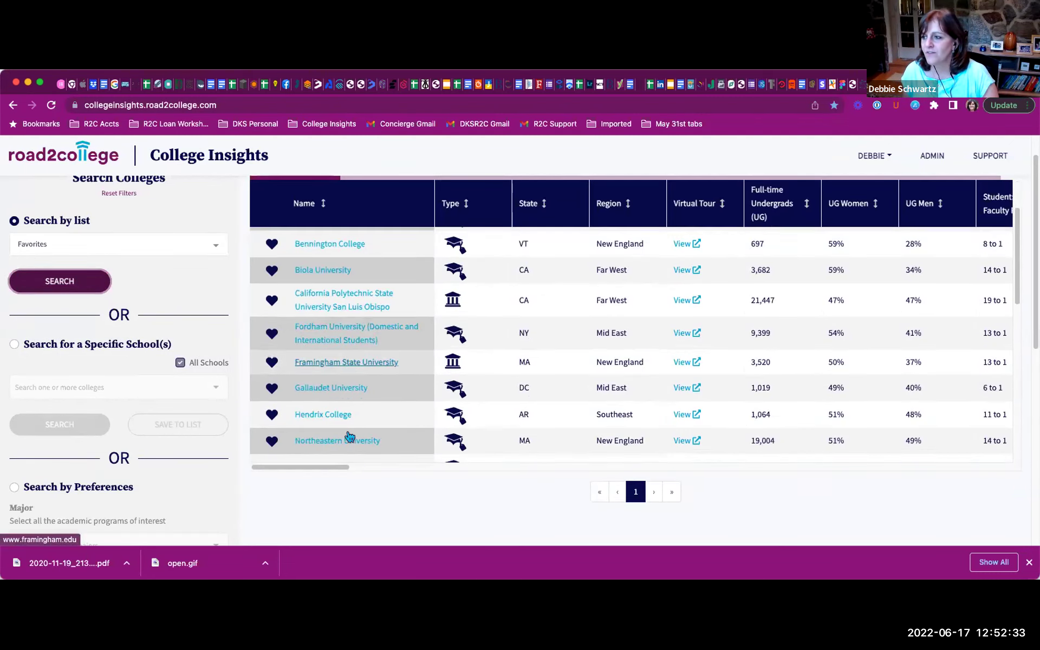
scroll(348, 433, up, 10)
Run the list search on Top 30 Schools w/Most Generous Merit Scholarships.
click(130, 242)
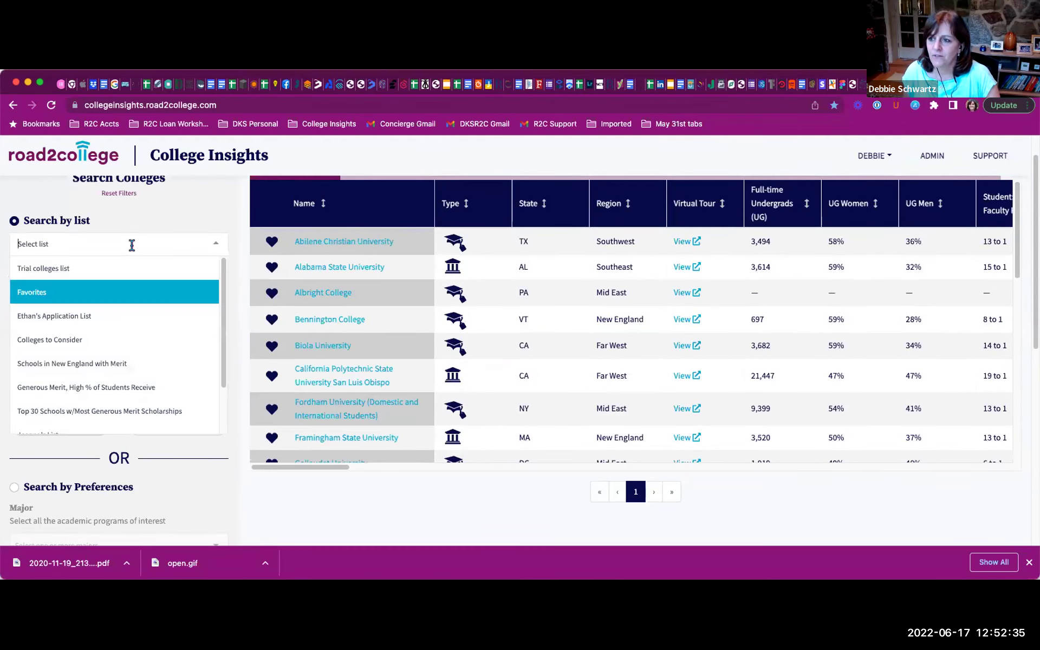
click(106, 417)
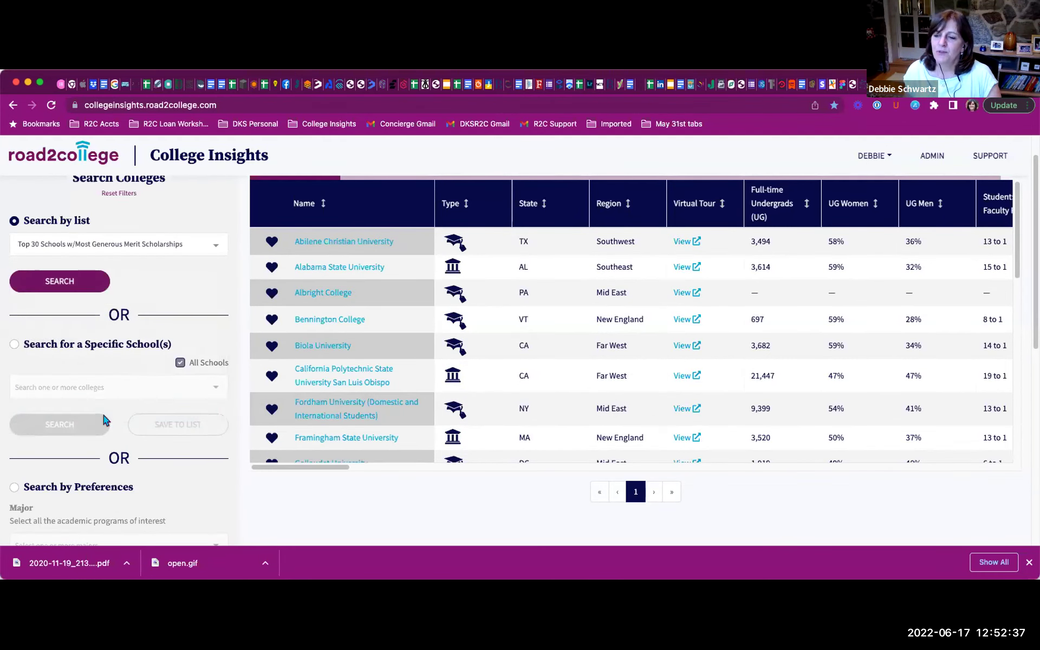
click(46, 291)
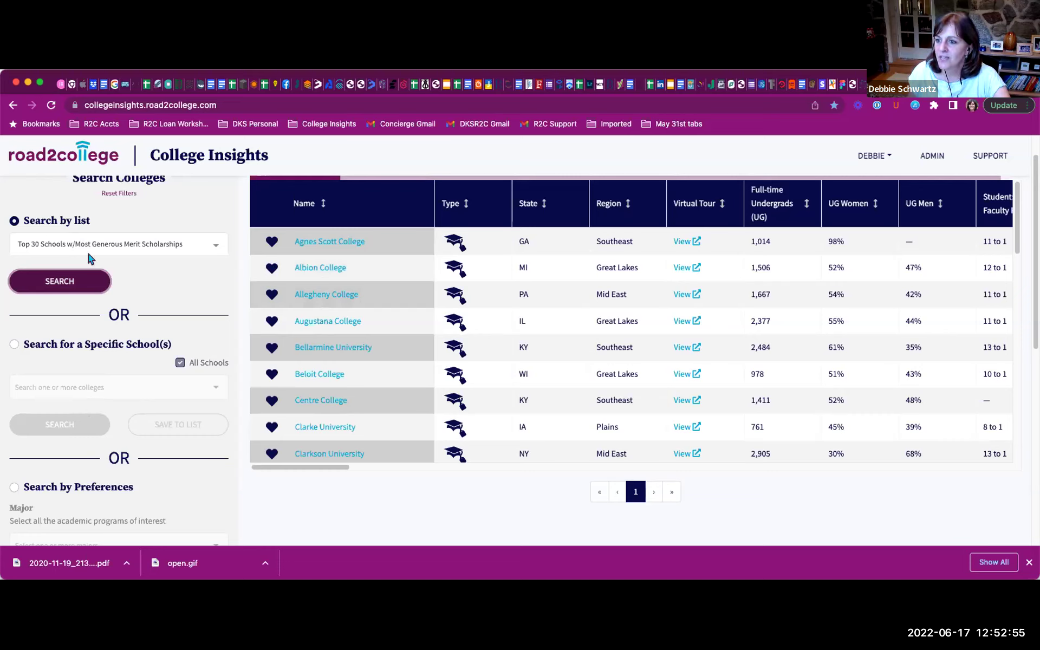
Switch to the specific-school search, turn off All Schools and look up "tulane" among the colleges.
click(14, 345)
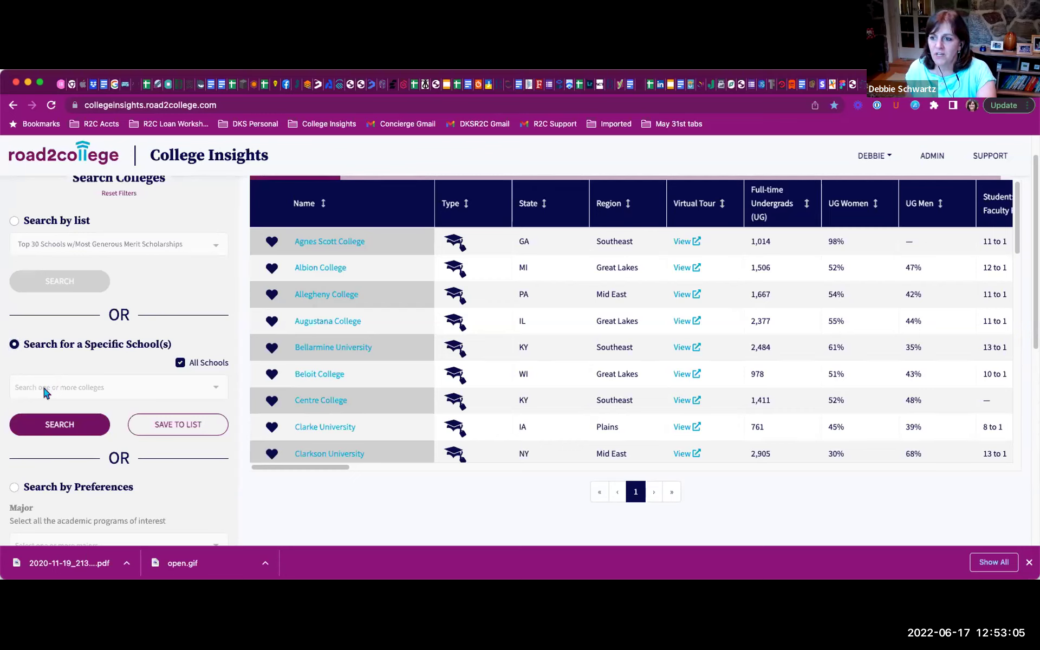
click(180, 362)
click(19, 386)
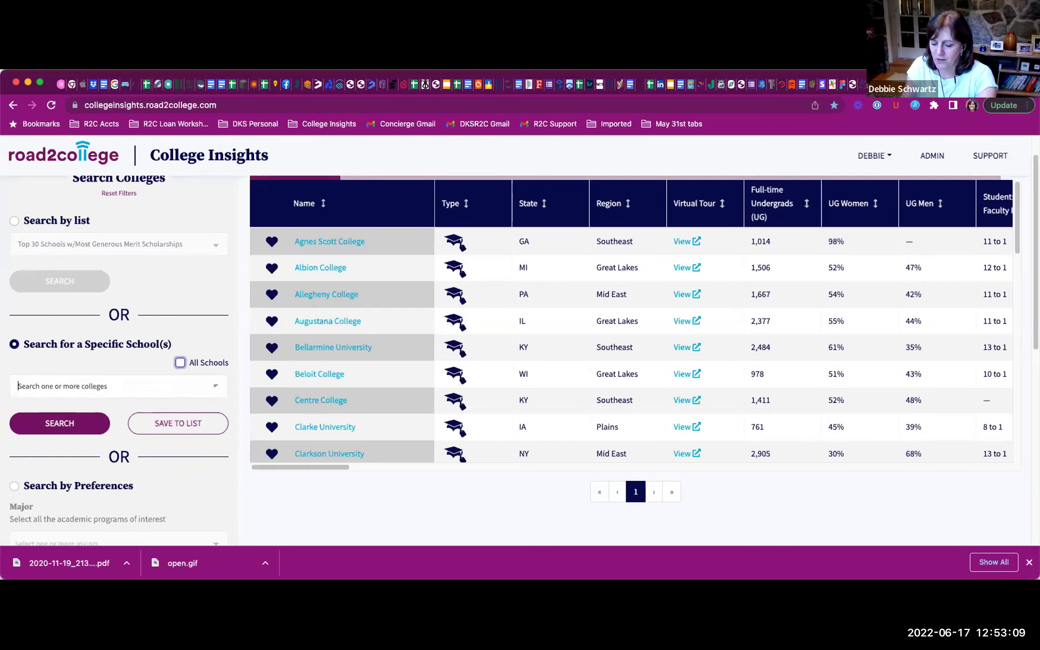
text(tu)
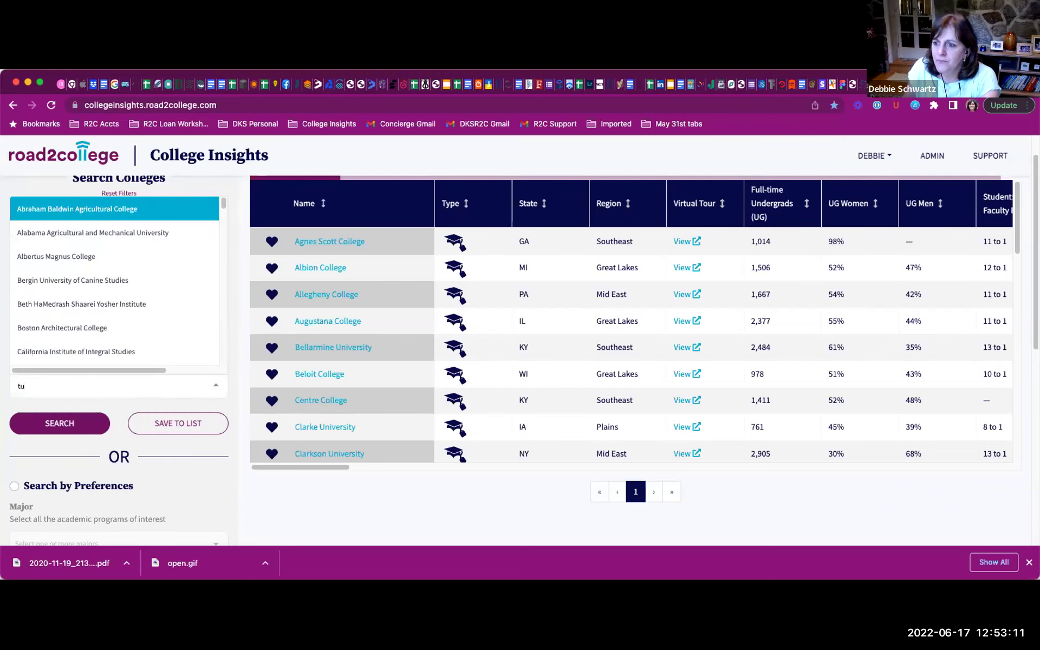
text(lane)
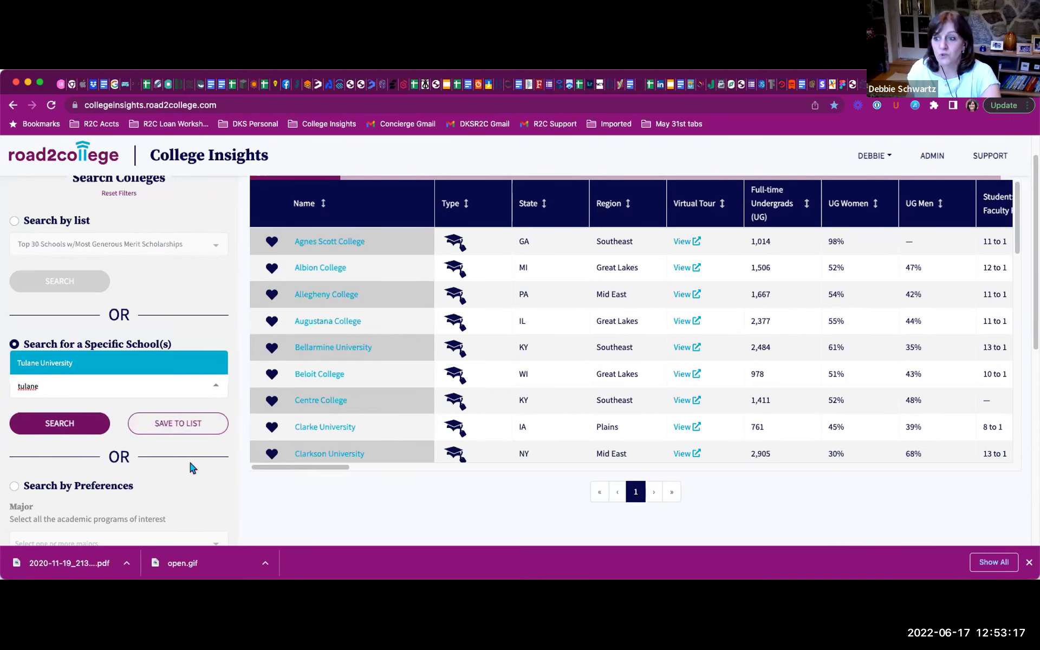
Switch to searching by preferences and limit the academic scoring to ACT scores from 28 to 30.
scroll(190, 466, down, 5)
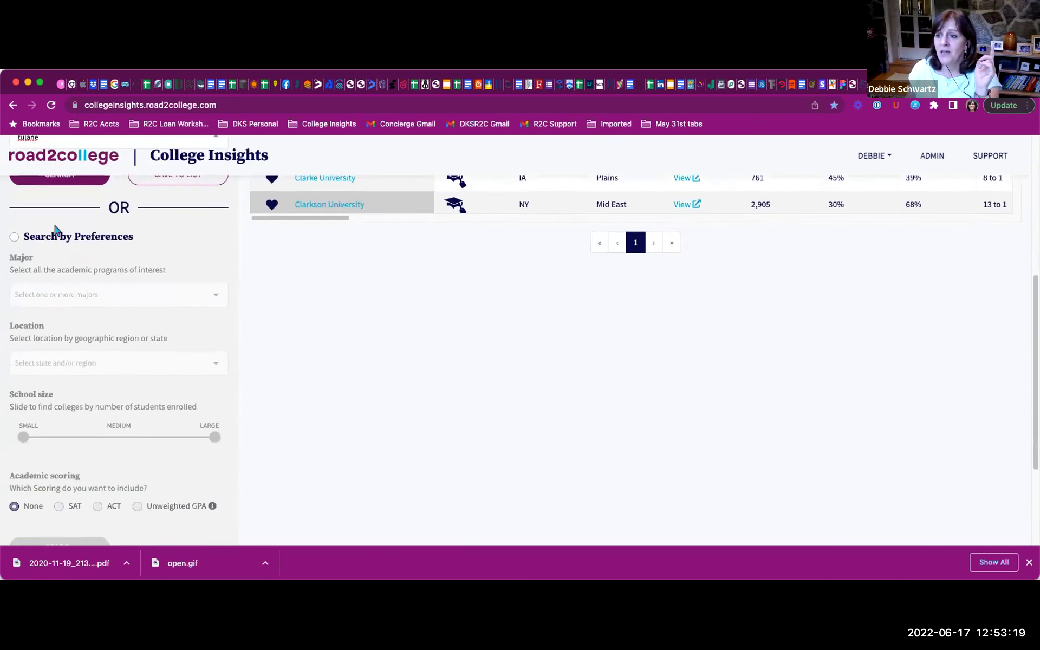
click(14, 238)
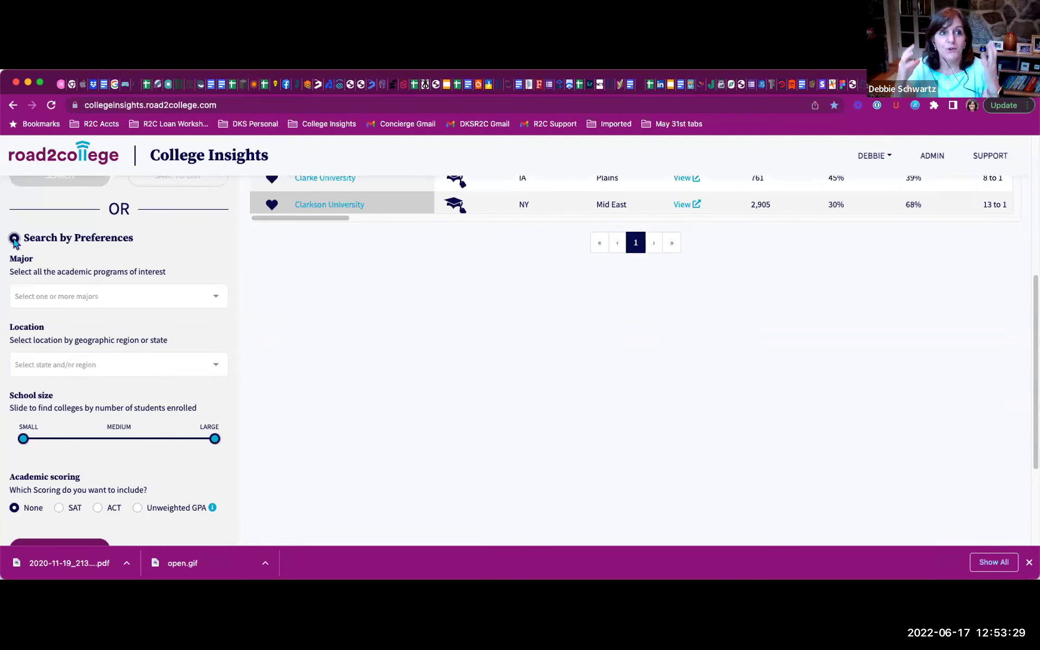
scroll(169, 263, down, 1)
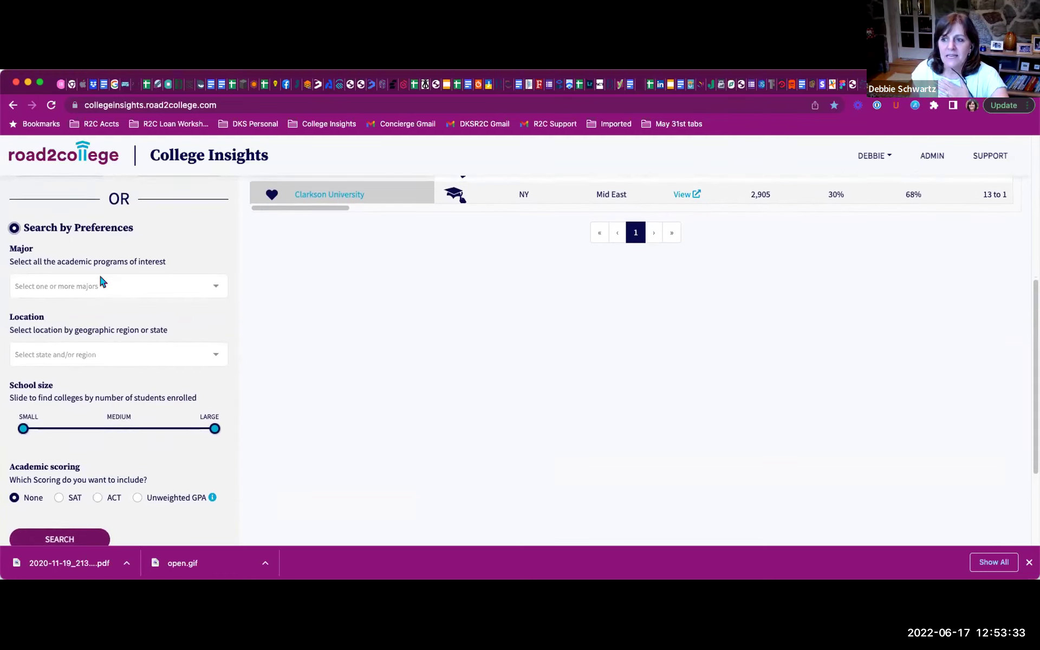
scroll(102, 282, down, 2)
scroll(82, 421, down, 2)
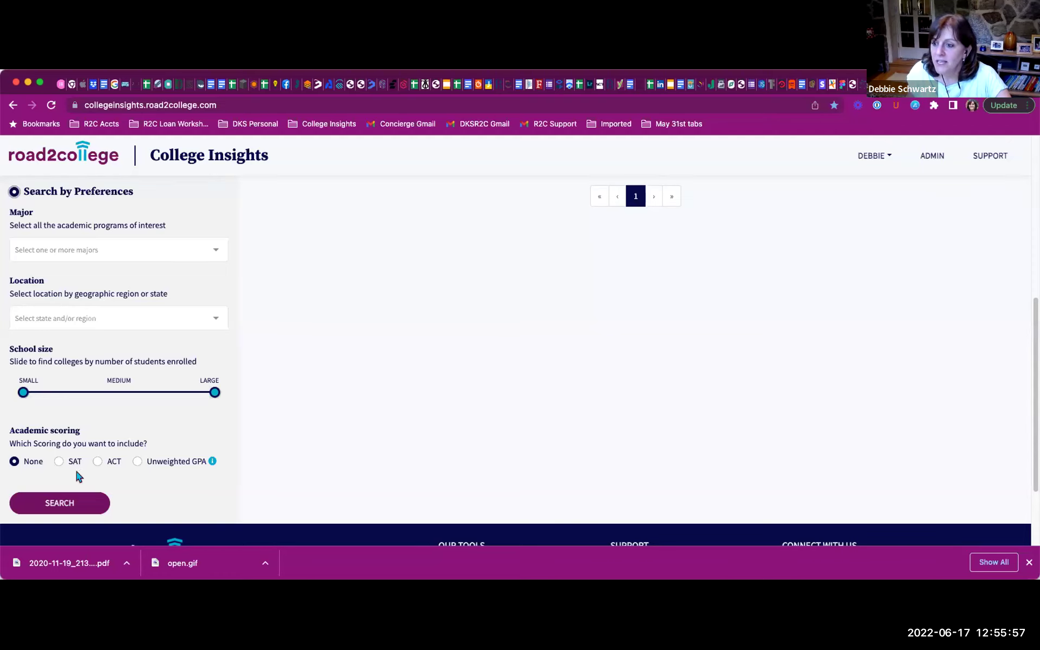
click(99, 462)
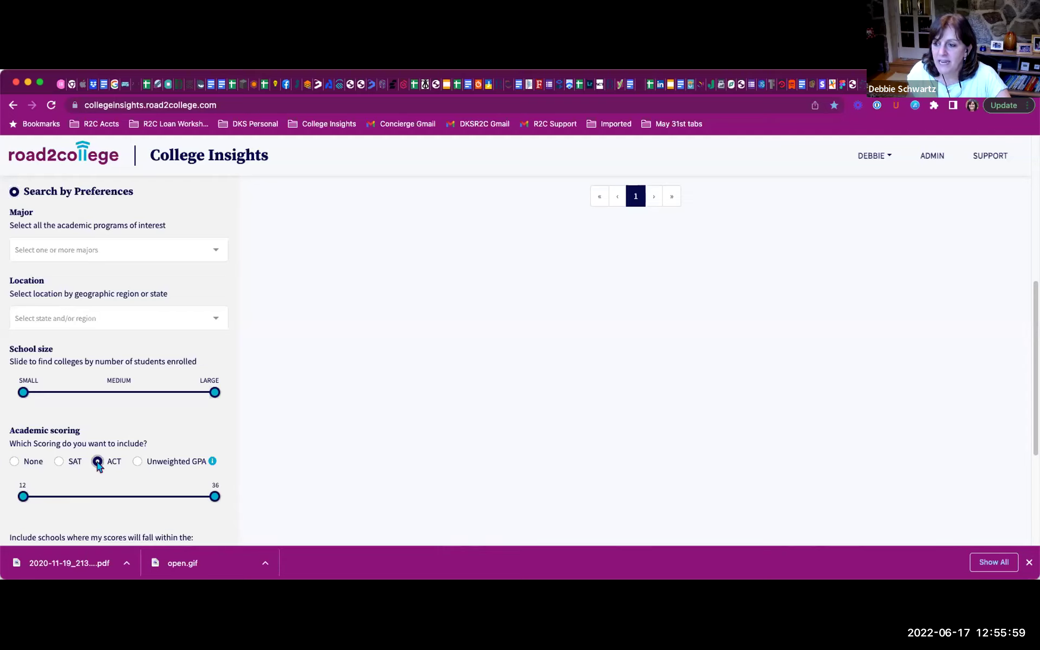
drag(23, 496, 151, 498)
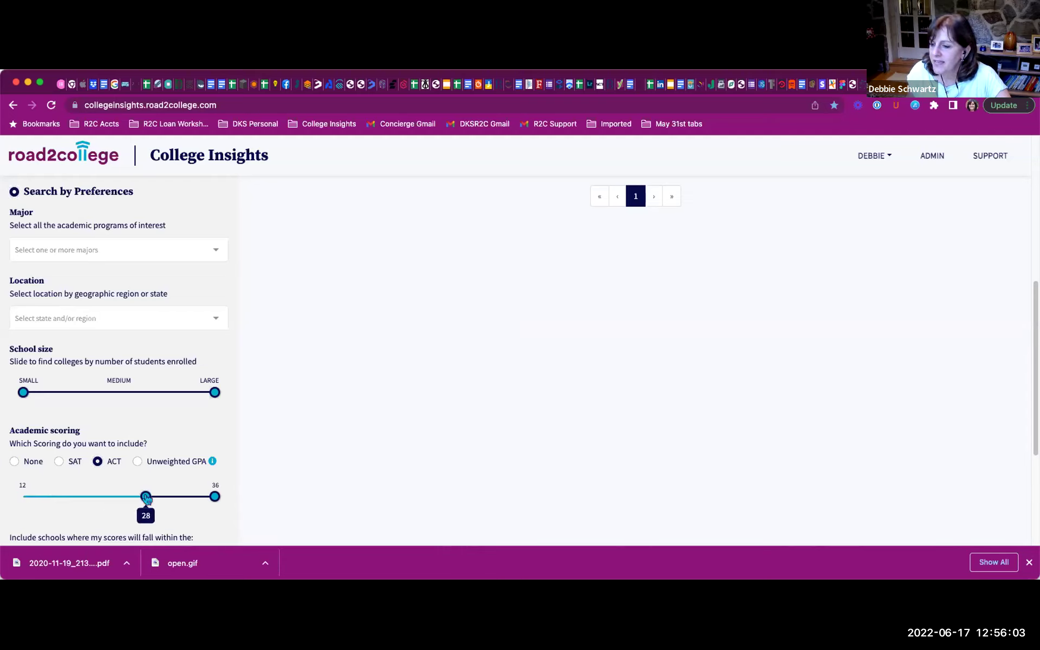
click(214, 497)
drag(215, 498, 169, 503)
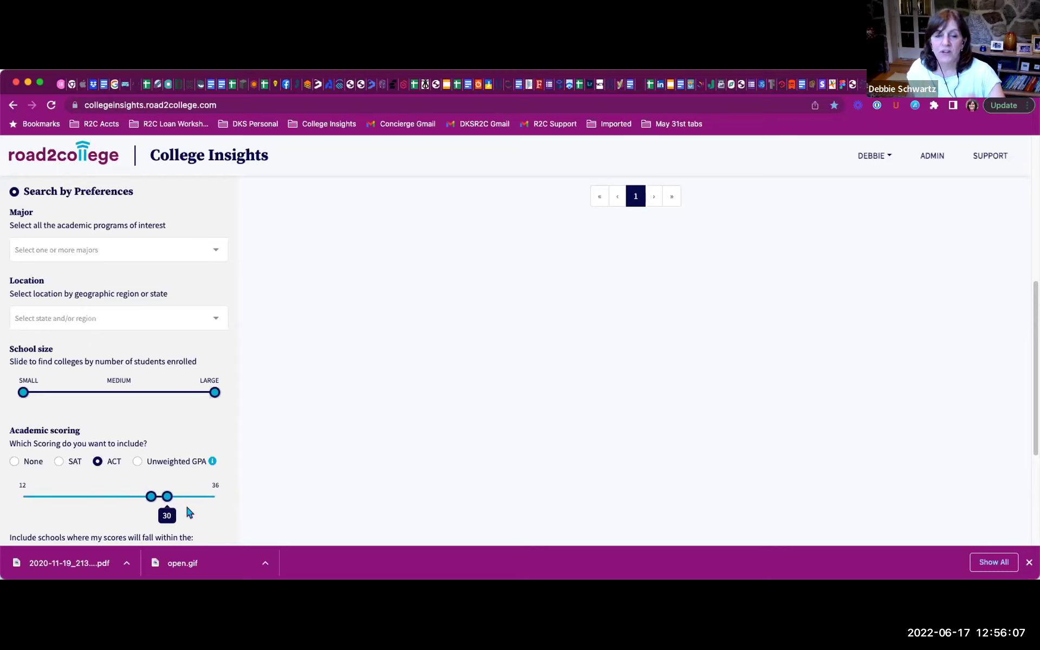
Include schools where the scores fall within the Top Range (75th Percentile) and run the preference search.
scroll(189, 511, down, 1)
scroll(188, 511, down, 3)
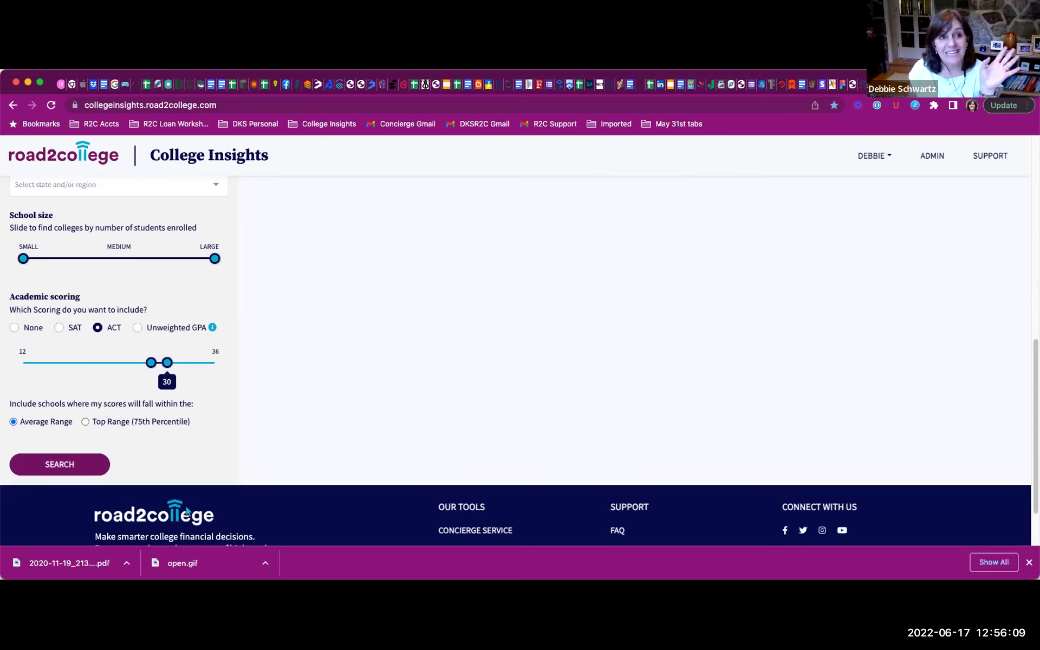
click(86, 422)
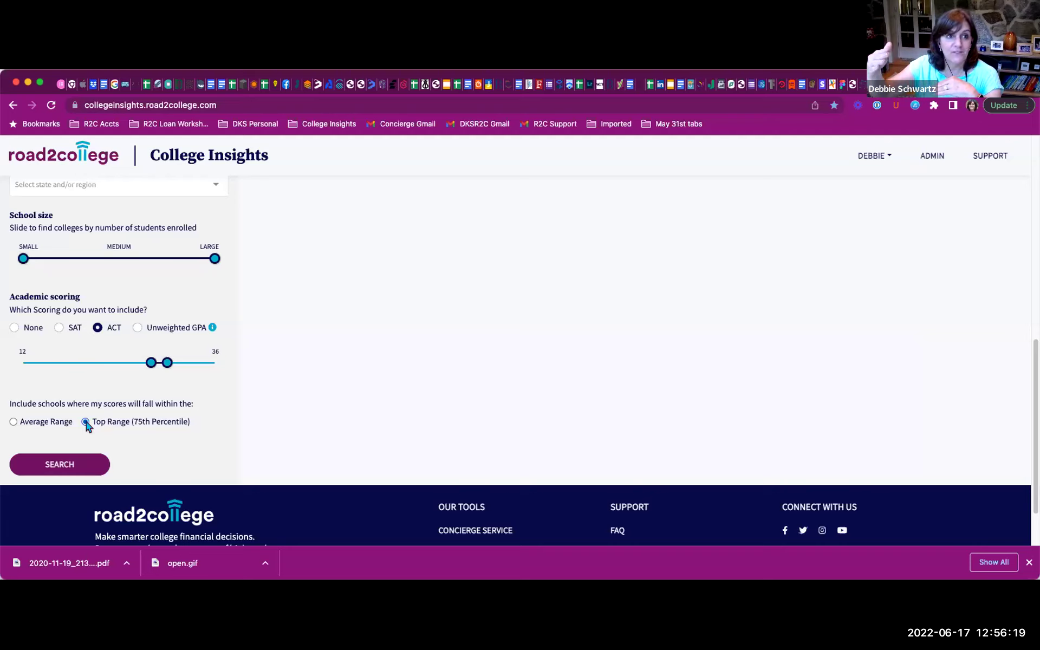
click(55, 467)
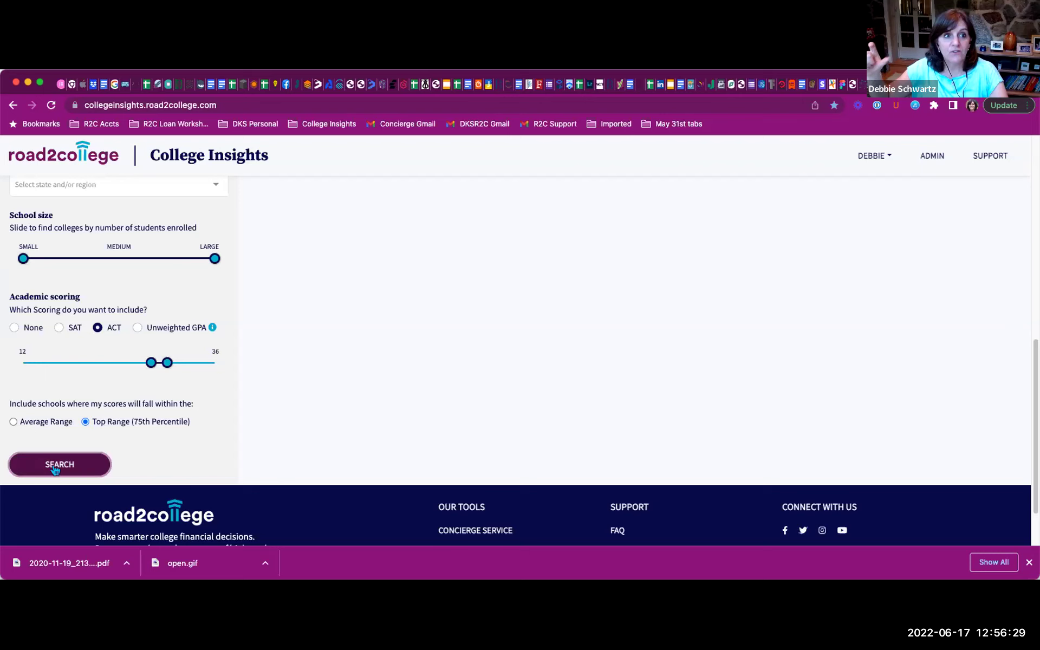
click(55, 467)
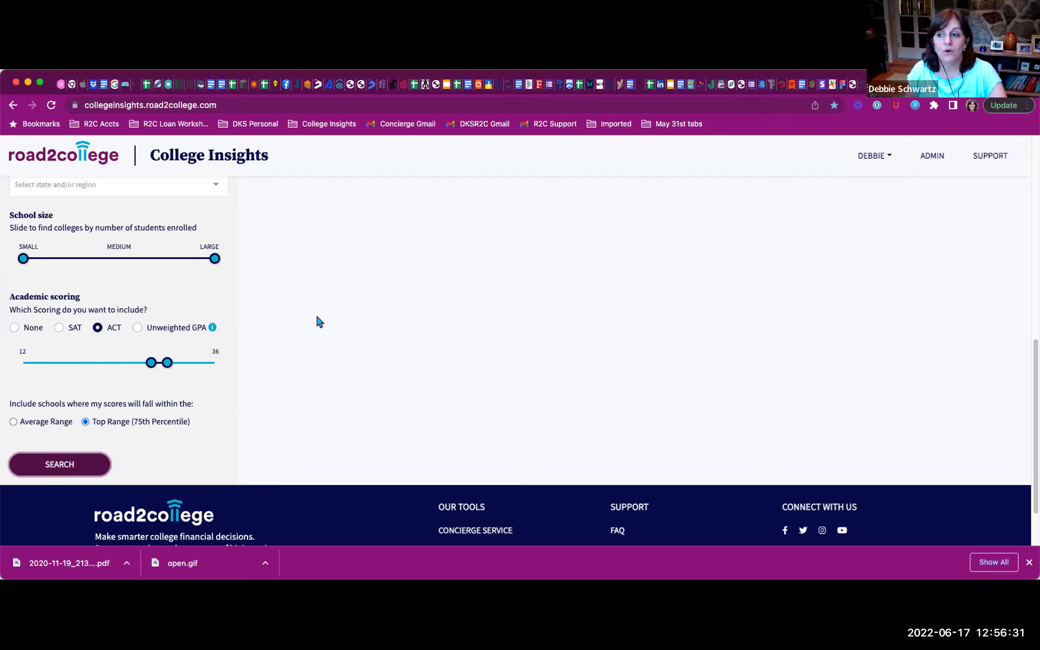